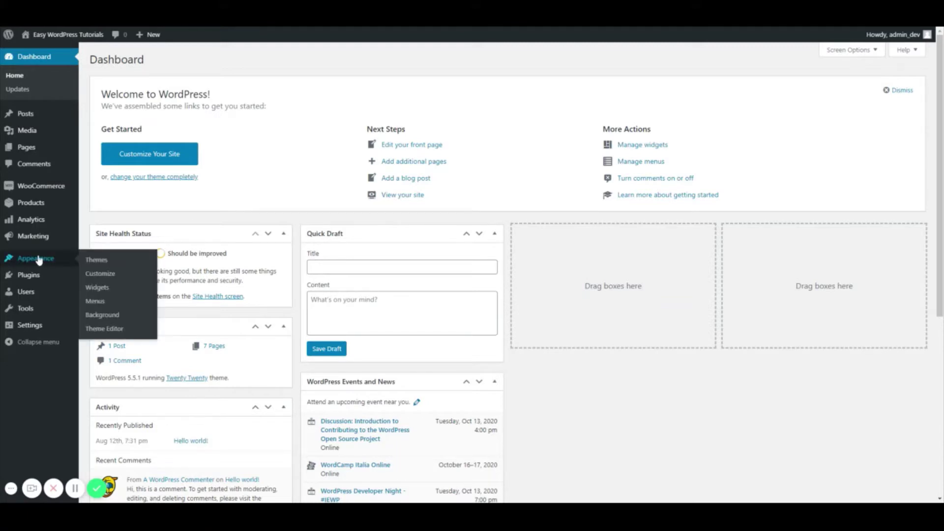
left_click(97, 289)
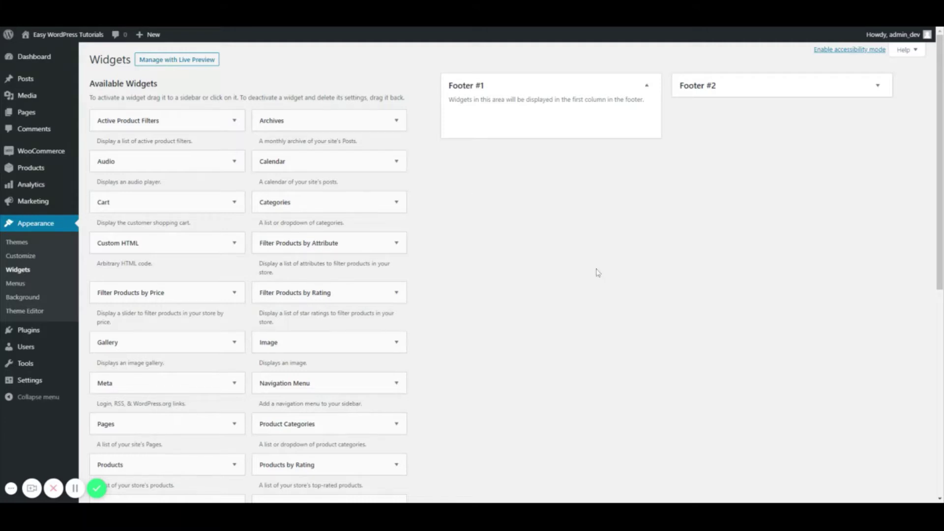
scroll(325, 354, "down", 3)
scroll(438, 404, "down", 2)
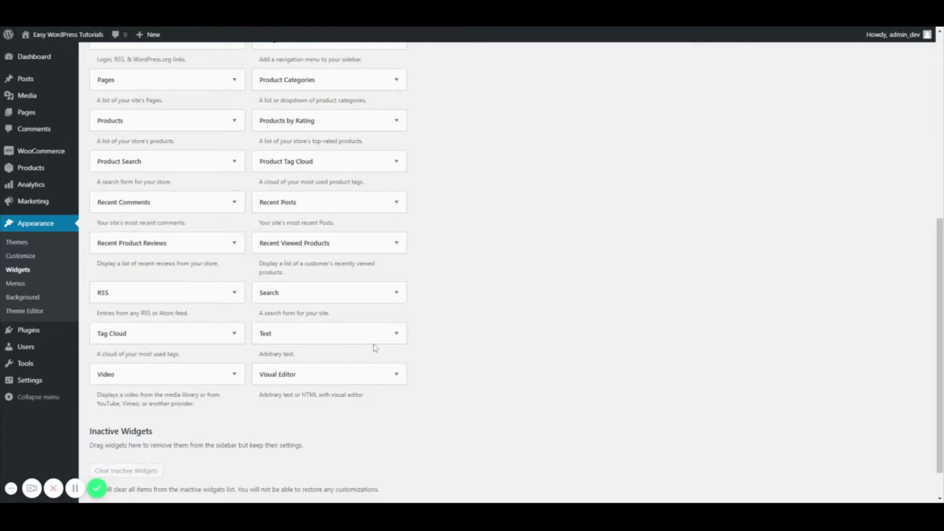
scroll(456, 310, "up", 3)
scroll(376, 307, "up", 2)
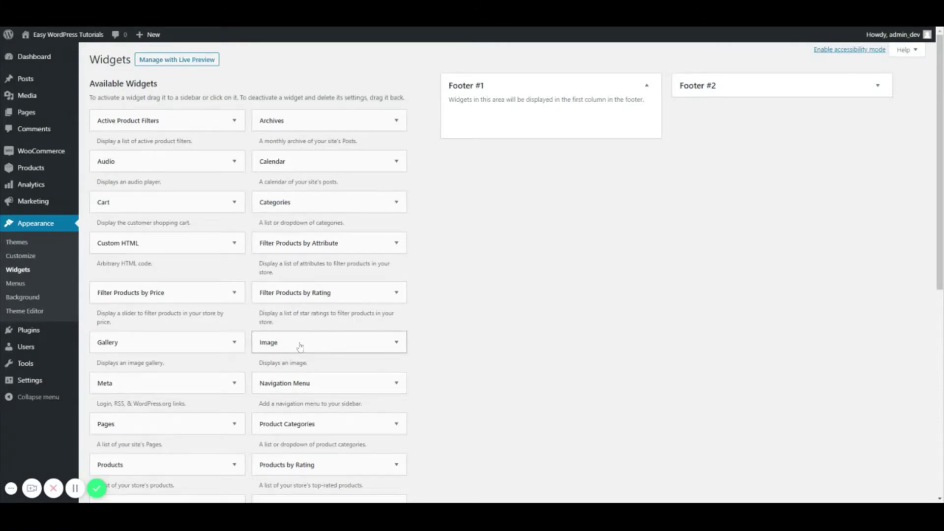
scroll(300, 347, "down", 2)
scroll(300, 347, "down", 1)
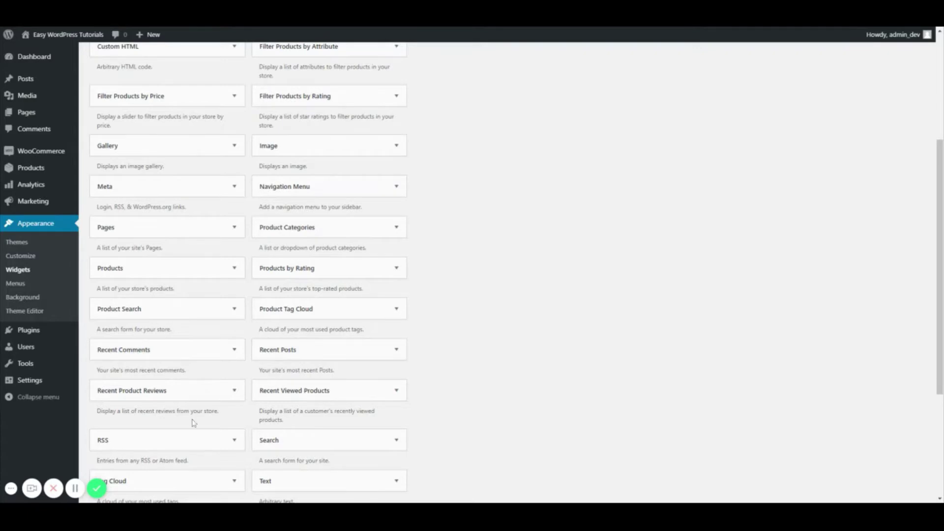
scroll(217, 411, "down", 4)
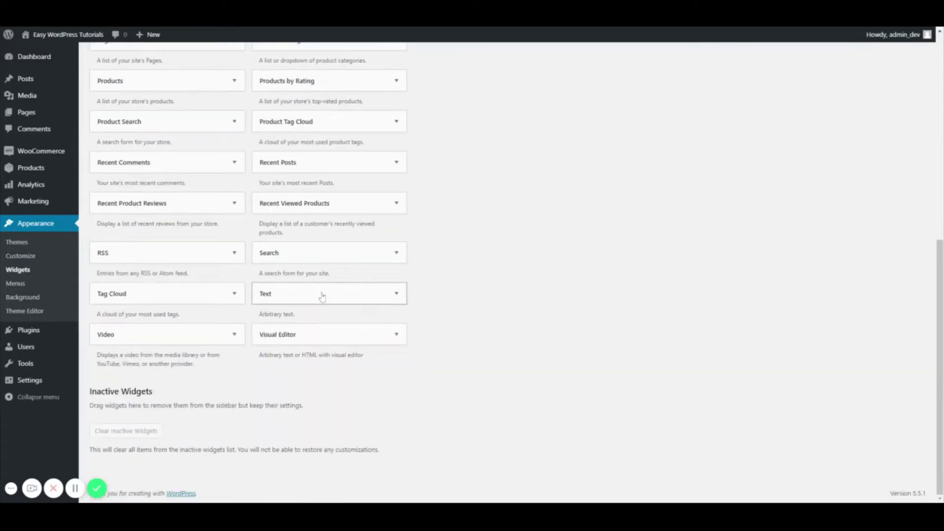
scroll(259, 221, "up", 5)
scroll(304, 240, "up", 2)
scroll(302, 236, "up", 1)
scroll(303, 237, "down", 8)
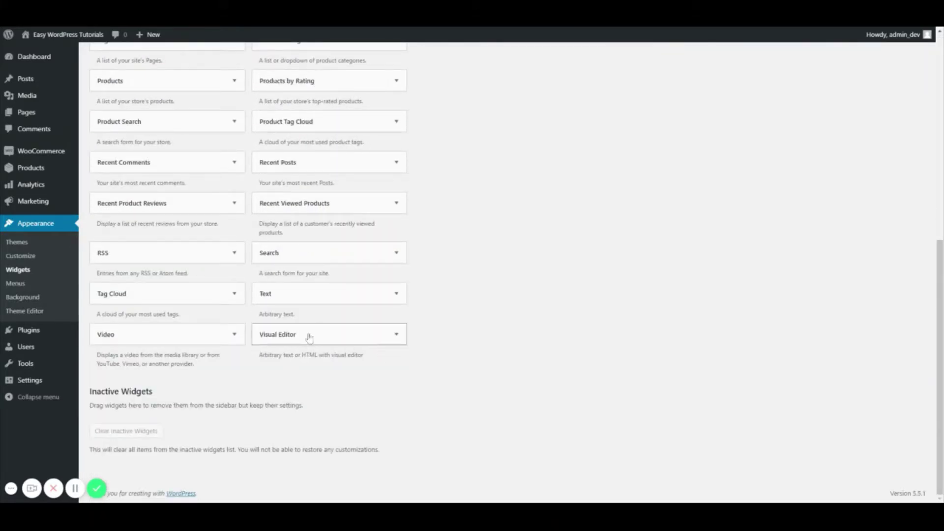
Step: Add a second Visual Editor widget to Footer #1, not Footer #2, and collapse its form
left_click(371, 335)
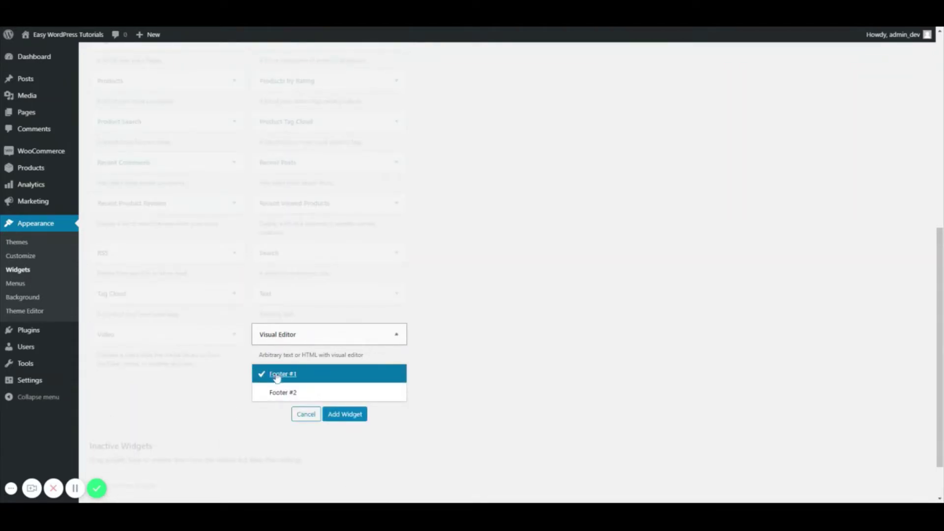
left_click(329, 398)
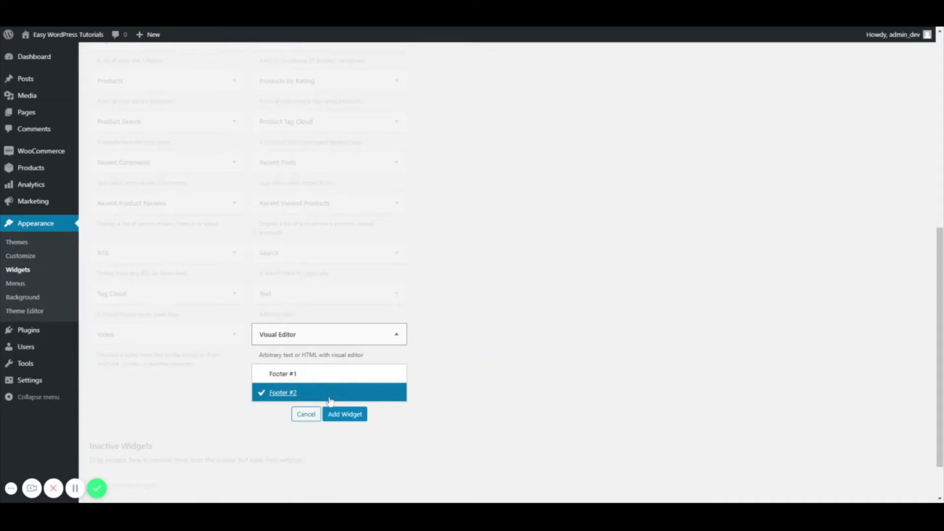
left_click(314, 376)
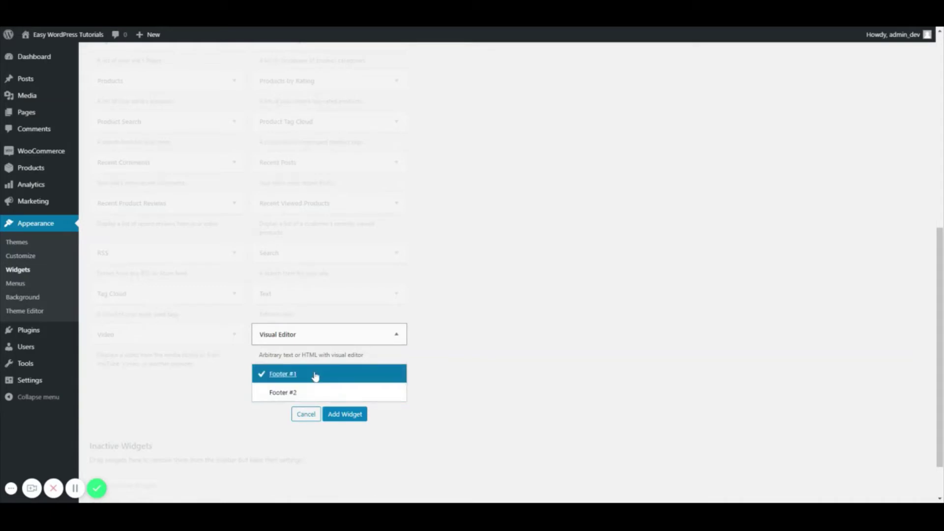
left_click(344, 415)
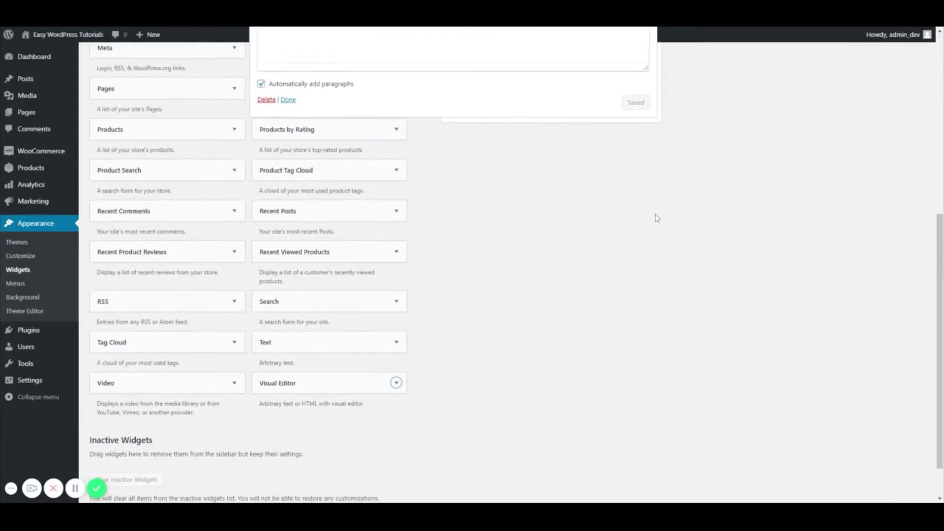
scroll(603, 200, "up", 3)
scroll(635, 141, "up", 2)
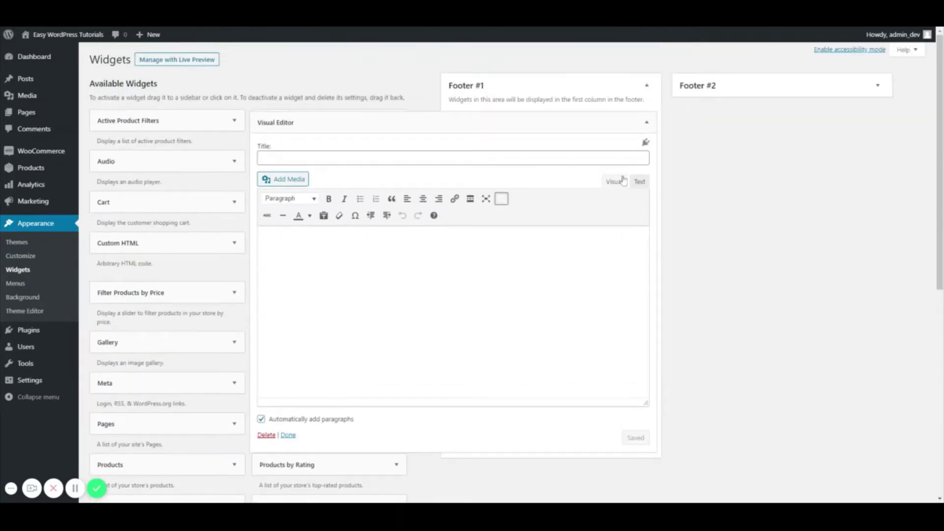
left_click(647, 122)
scroll(549, 280, "down", 2)
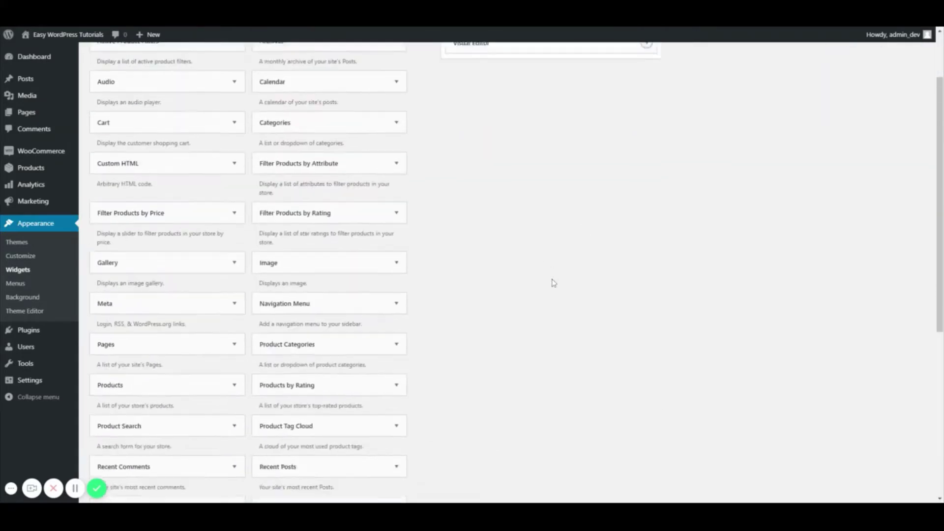
scroll(553, 283, "down", 4)
mouse_move(297, 342)
left_mouse_down()
mouse_move(549, 44)
mouse_move(513, 114)
left_mouse_up()
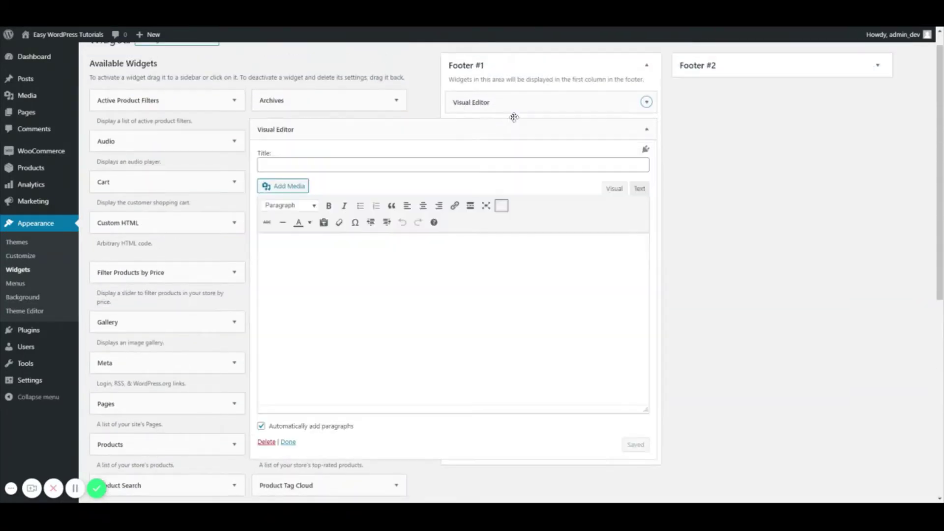
Step: Drag the duplicate Visual Editor widget back to Available Widgets and expand the remaining one
left_click(648, 130)
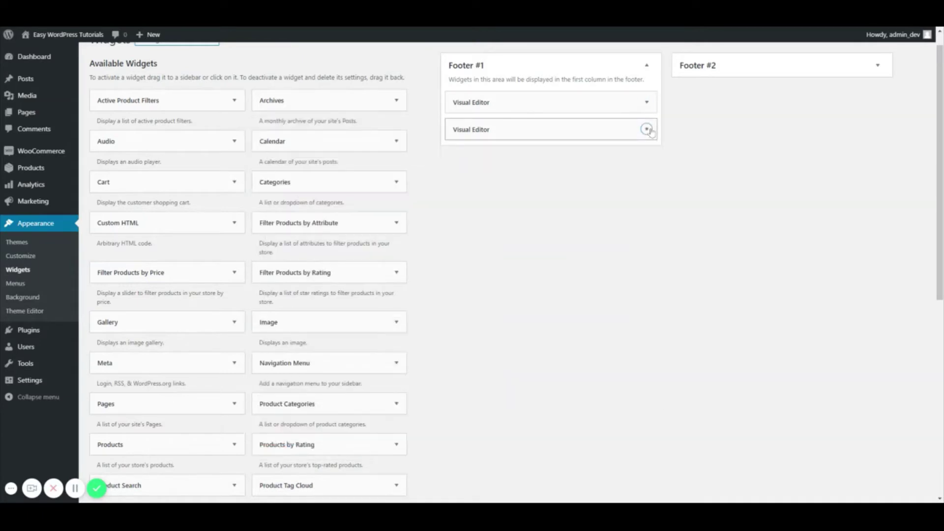
mouse_move(648, 130)
left_mouse_down()
mouse_move(237, 279)
mouse_move(211, 270)
left_mouse_up()
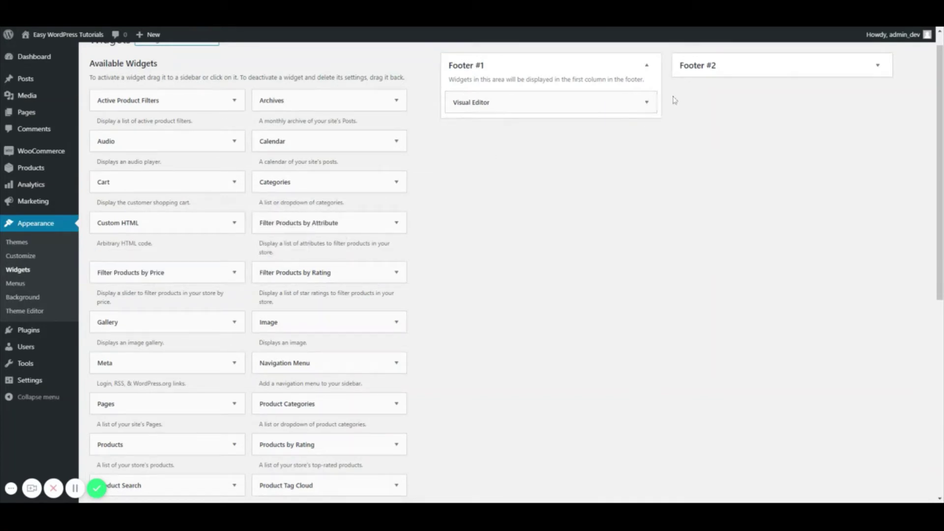
left_click(647, 102)
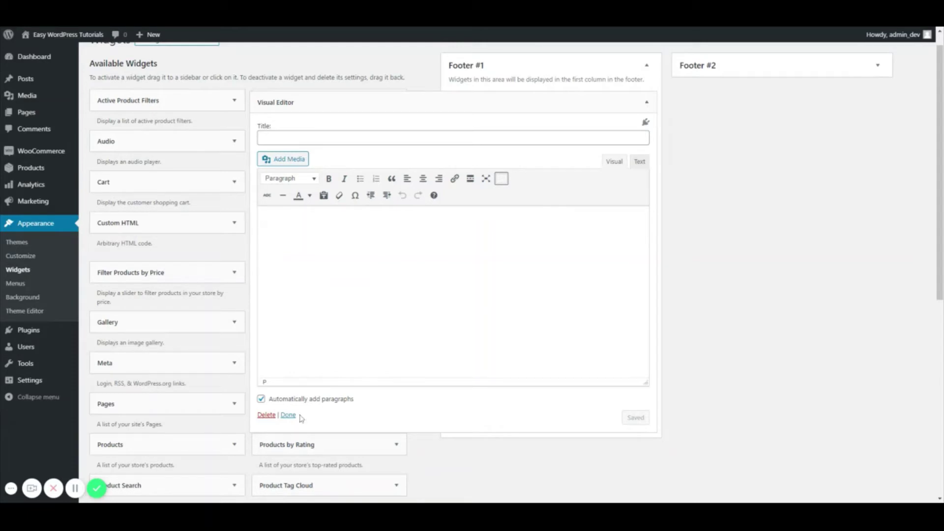
Step: Turn off automatic paragraphs and insert the InMotion Hosting logo from the Media Library
left_click(301, 399)
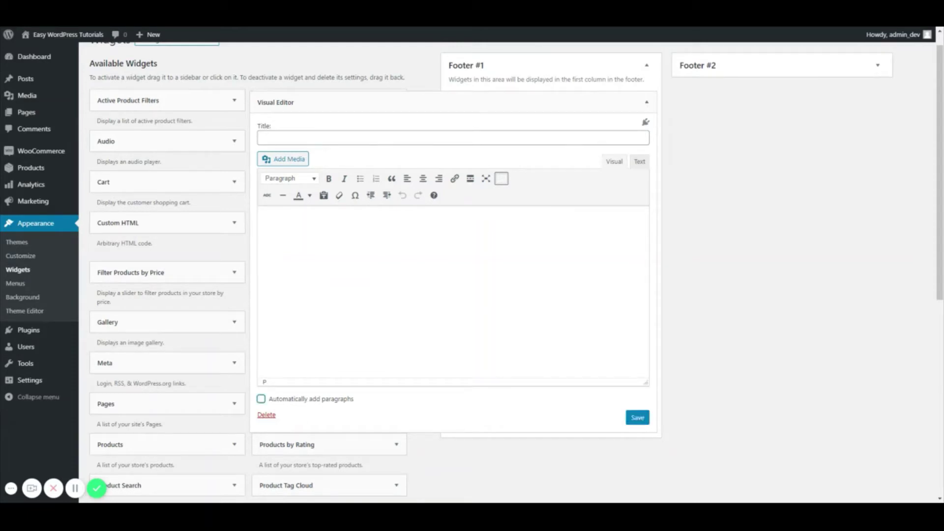
key("shift+Tab")
left_click(290, 159)
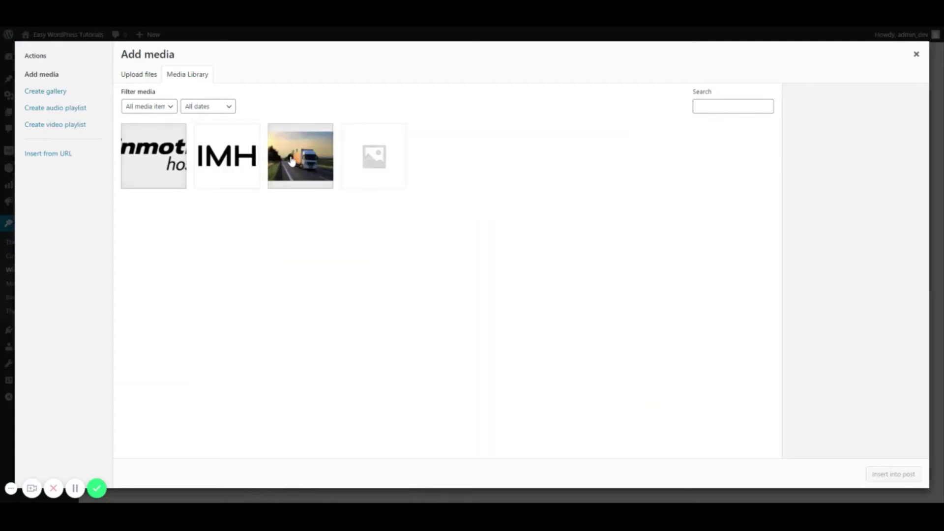
left_click(146, 161)
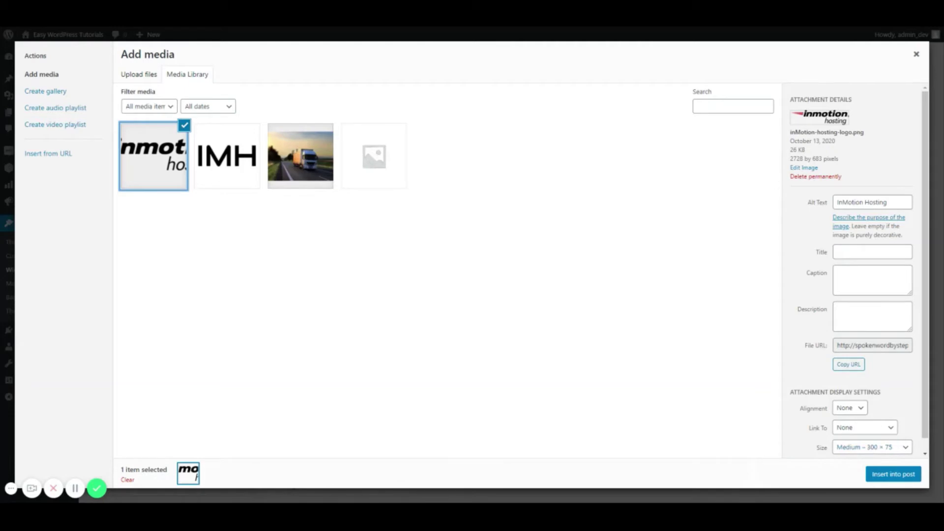
left_click(904, 477)
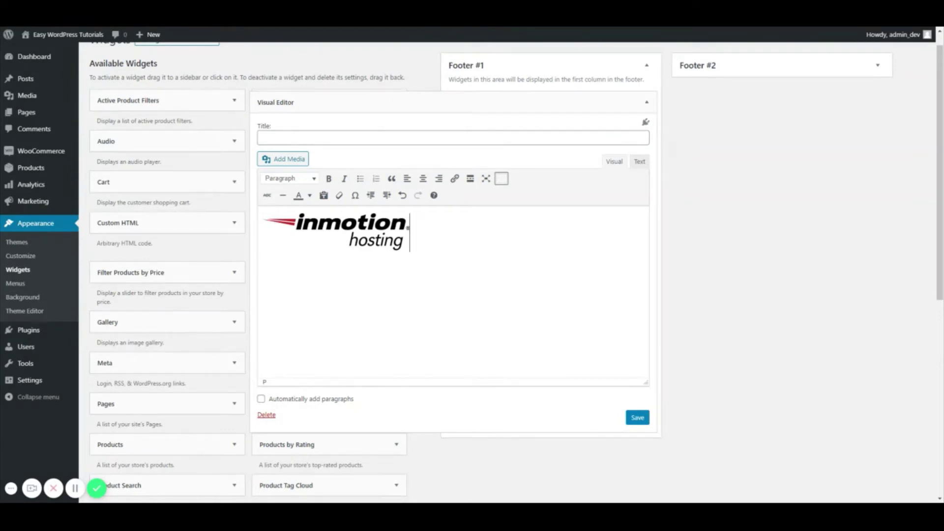
Step: Save and collapse the logo widget, then drag a Text widget into Footer #2
left_click(637, 418)
left_click(646, 106)
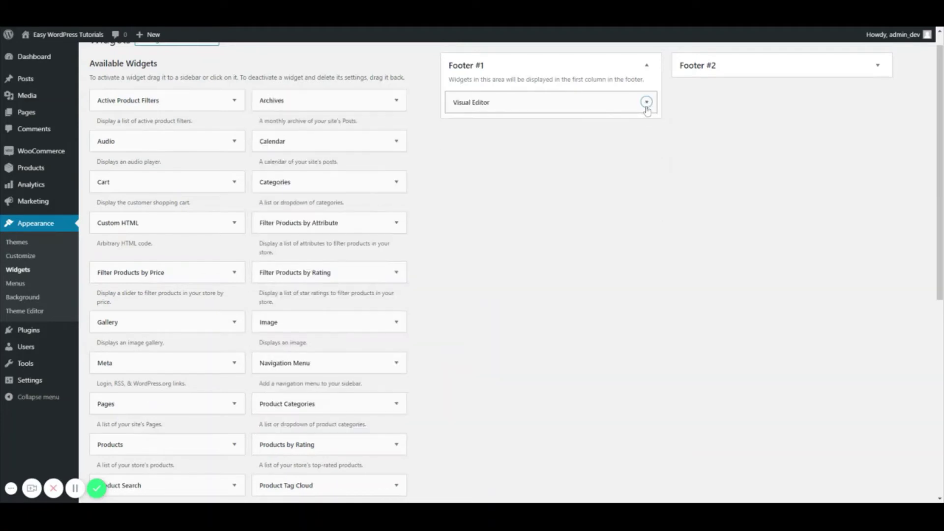
scroll(590, 387, "down", 3)
scroll(587, 384, "down", 1)
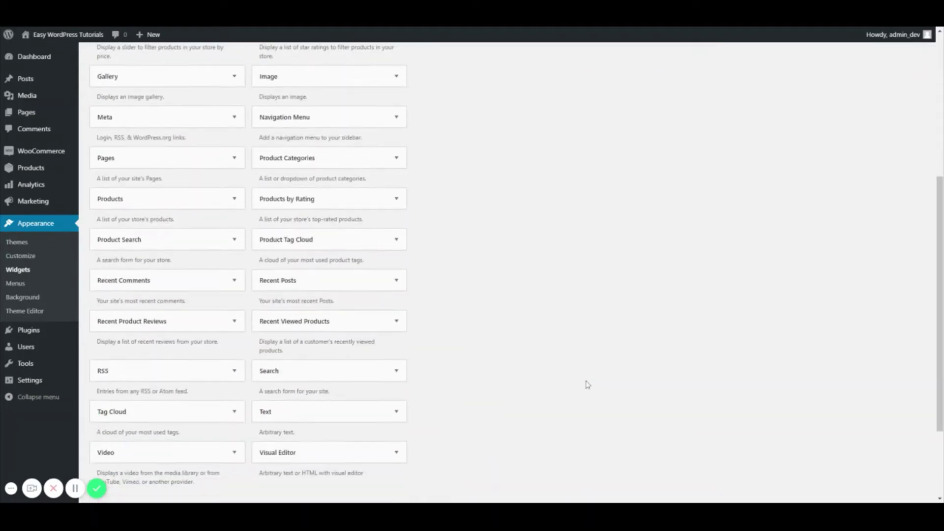
mouse_move(280, 415)
left_mouse_down()
mouse_move(683, 195)
mouse_move(731, 111)
left_mouse_up()
scroll(683, 195, "up", 4)
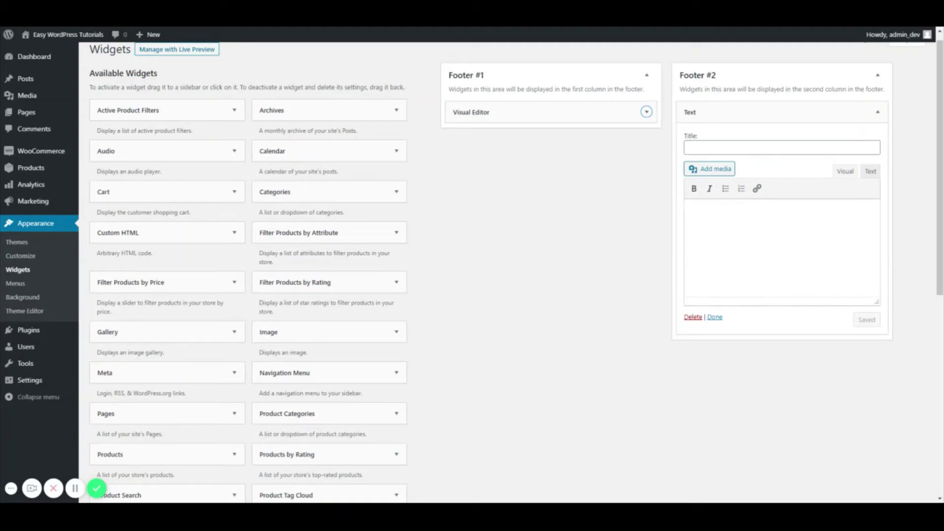
Step: Check the Footer #1 logo widget, then start writing in the Footer #2 Text widget
left_click(647, 113)
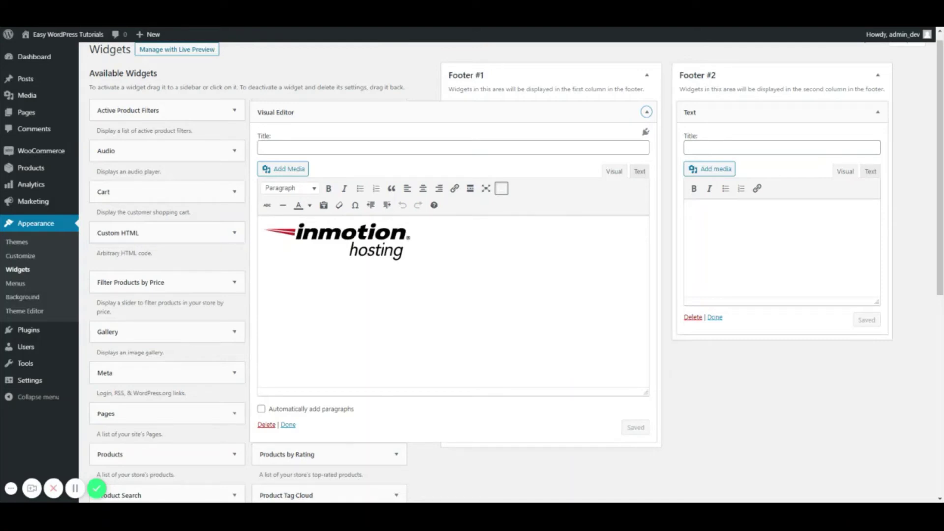
left_click(647, 112)
left_click(689, 212)
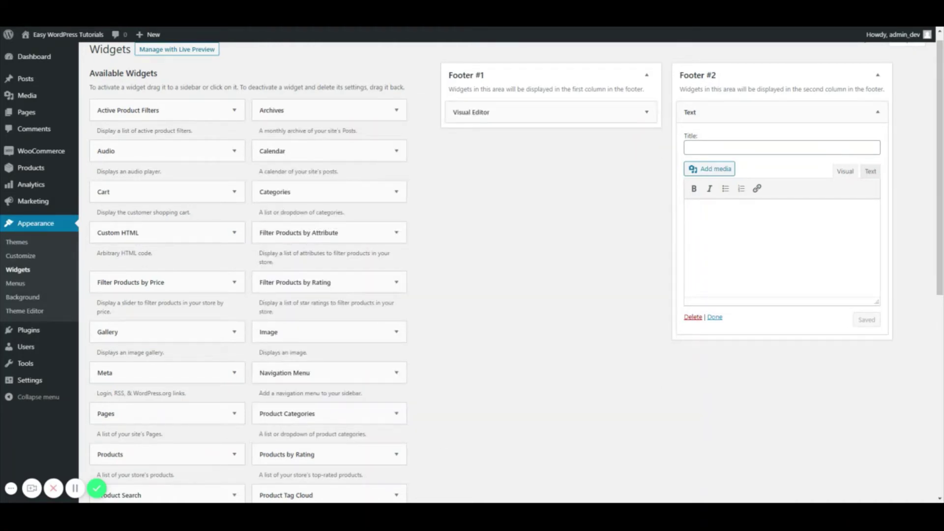
type("Testi")
type("g.")
type("estistin")
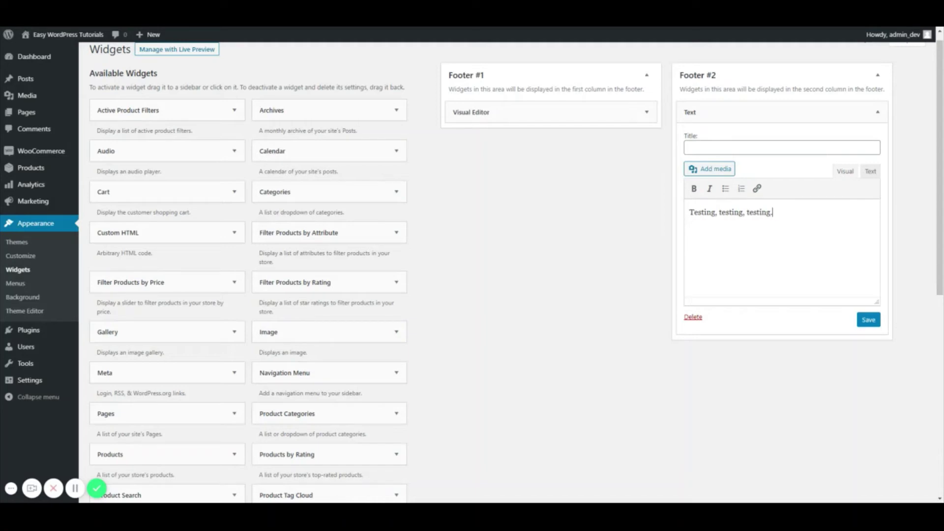
Step: Make 'Testing, testing, testing.' bold italic, save and collapse the Text widget
key("ctrl+a")
key("ctrl+b")
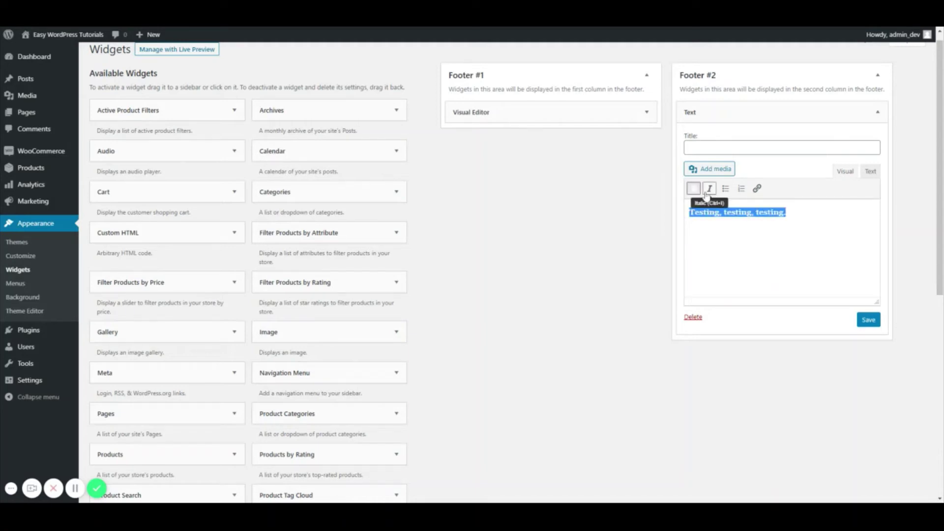
left_click(705, 193)
left_click(797, 221)
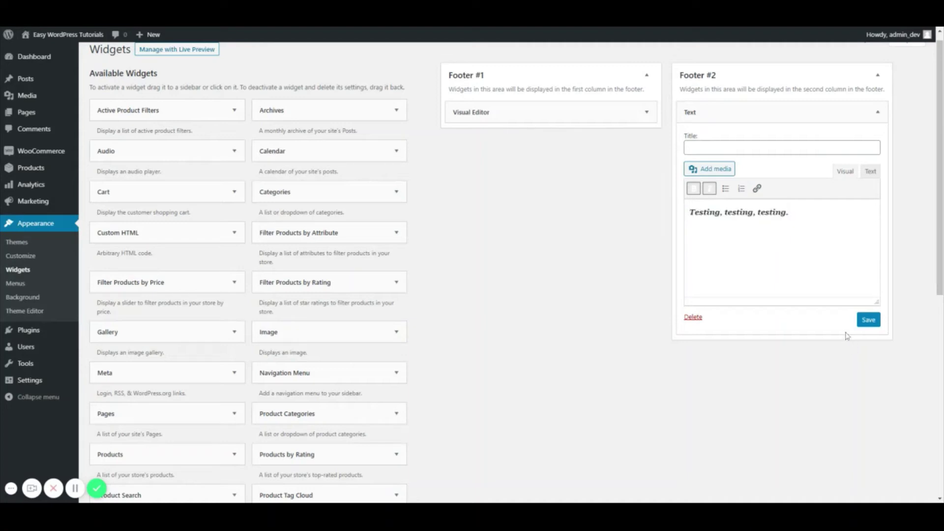
left_click(868, 319)
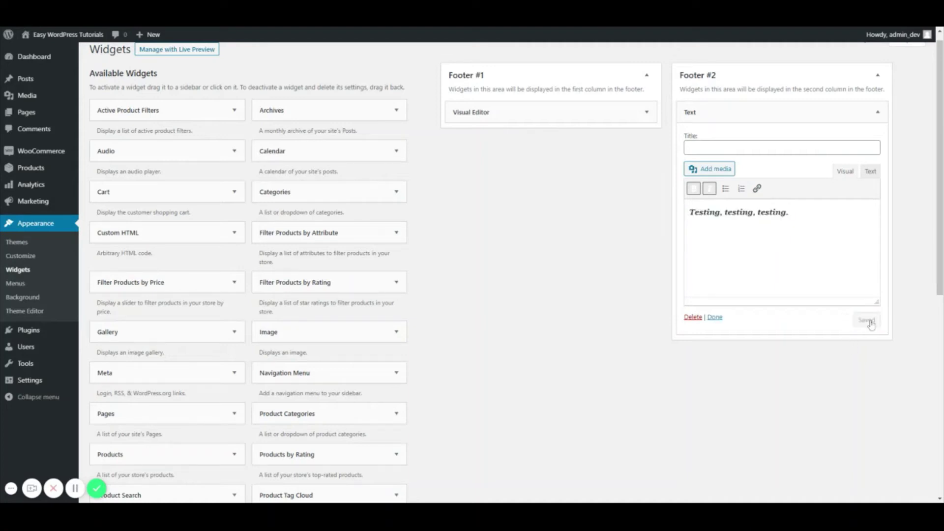
left_click(878, 112)
left_click(646, 112)
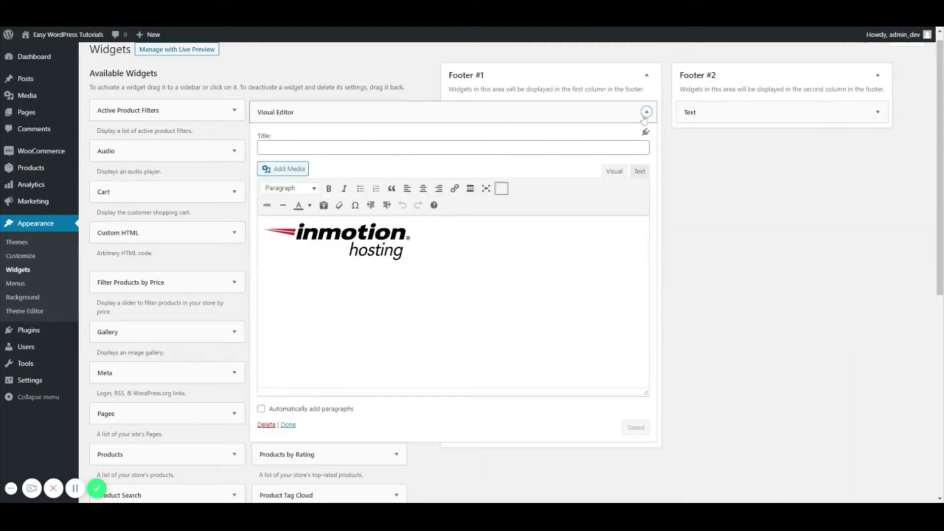
Step: Check the logo and bold-italic text in the live site footer, then return to the Dashboard
left_click(646, 112)
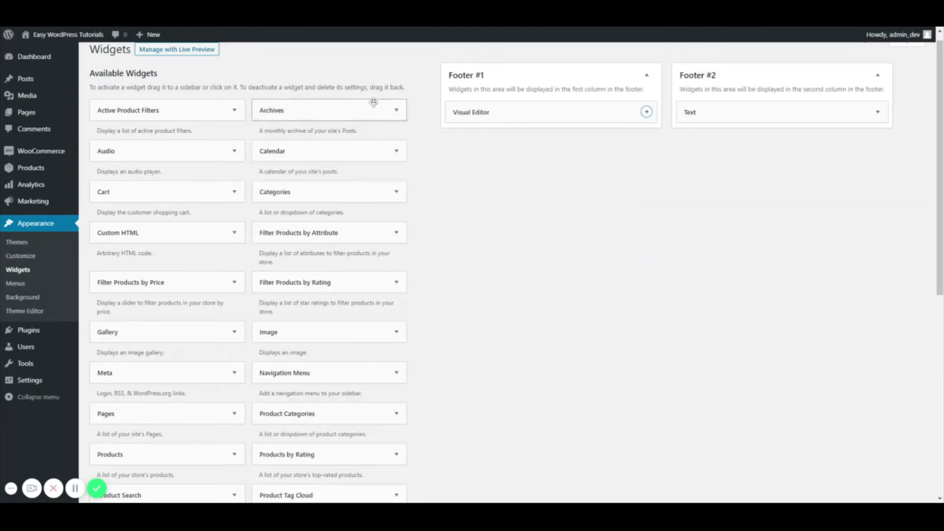
left_click(59, 35)
scroll(524, 200, "down", 5)
scroll(524, 201, "down", 3)
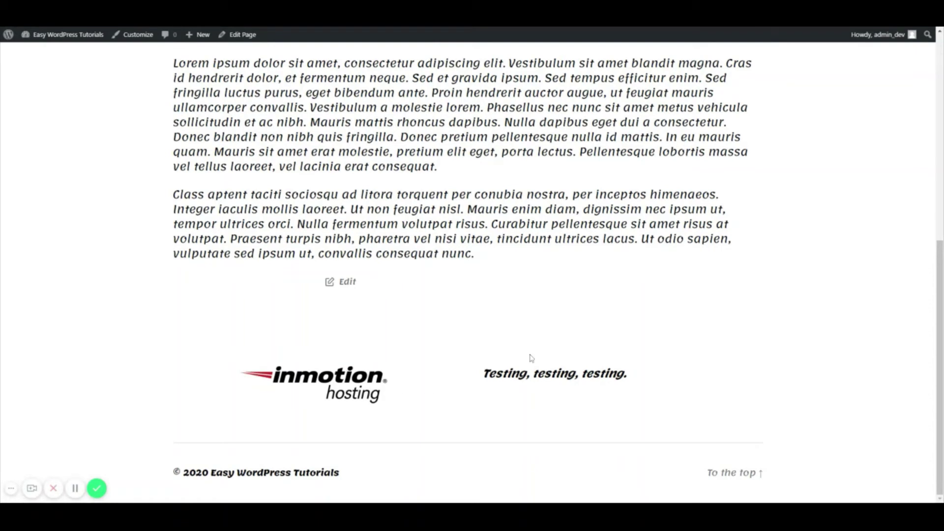
mouse_move(66, 35)
left_click(41, 47)
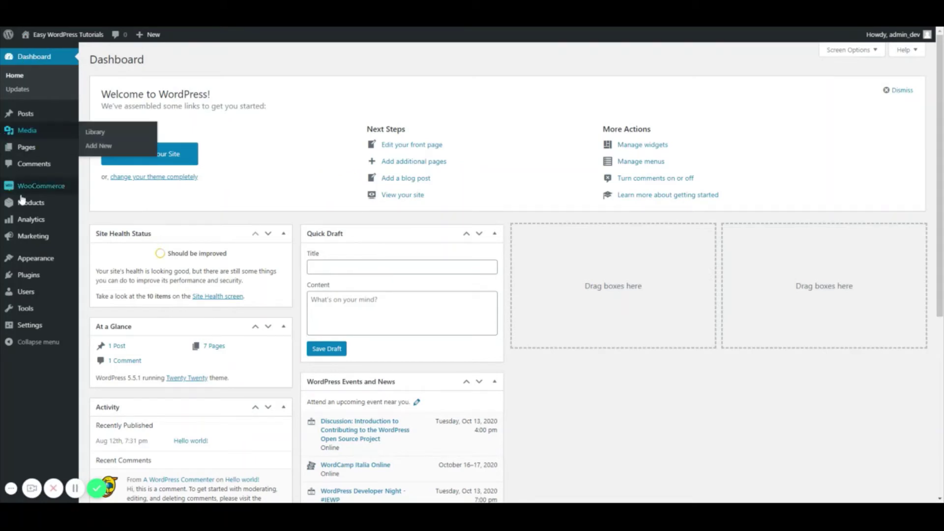
mouse_move(36, 259)
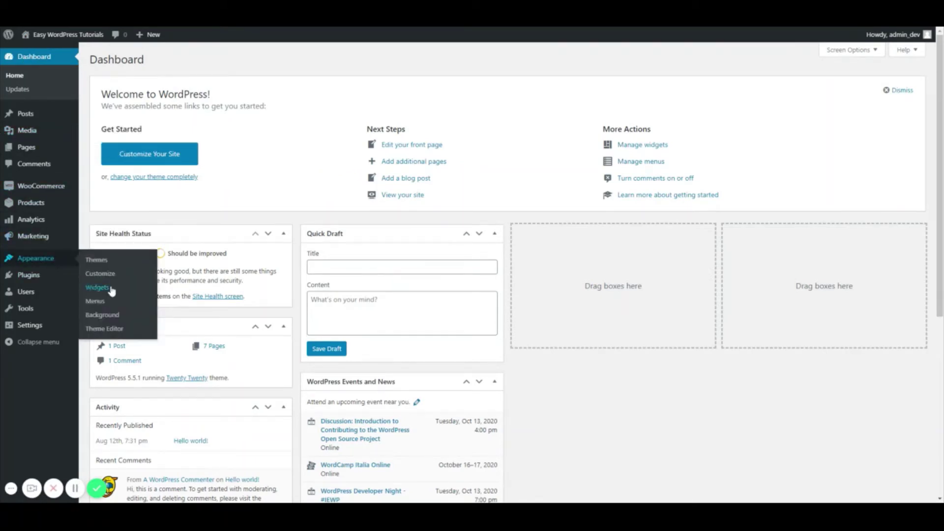
Step: Go to Appearance > Widgets, then Appearance > Customize
left_click(111, 288)
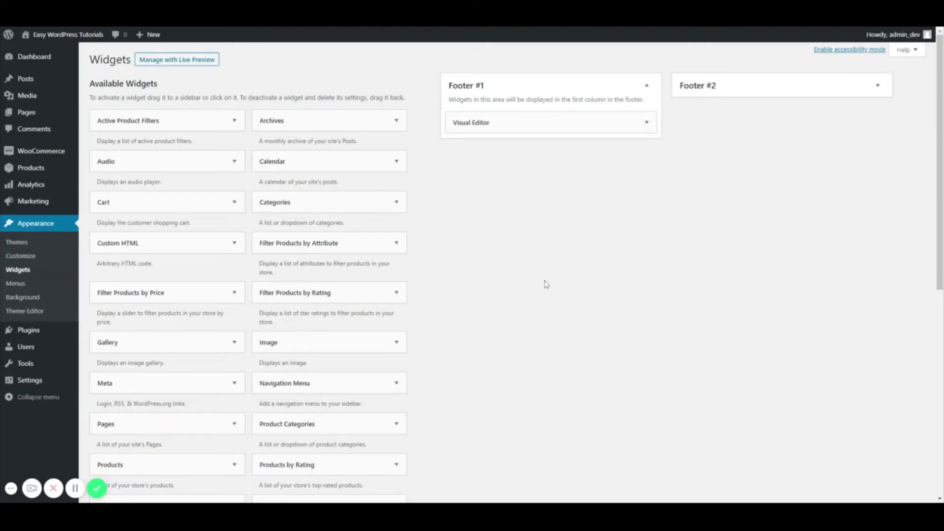
left_click(20, 257)
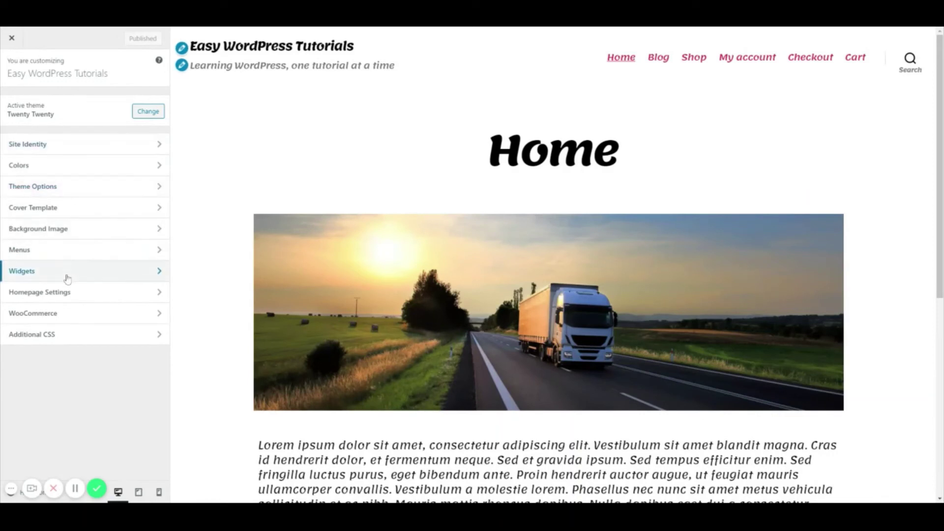
Step: In the Customizer, open Widgets > Footer #1 and its Add a Widget list
left_click(92, 278)
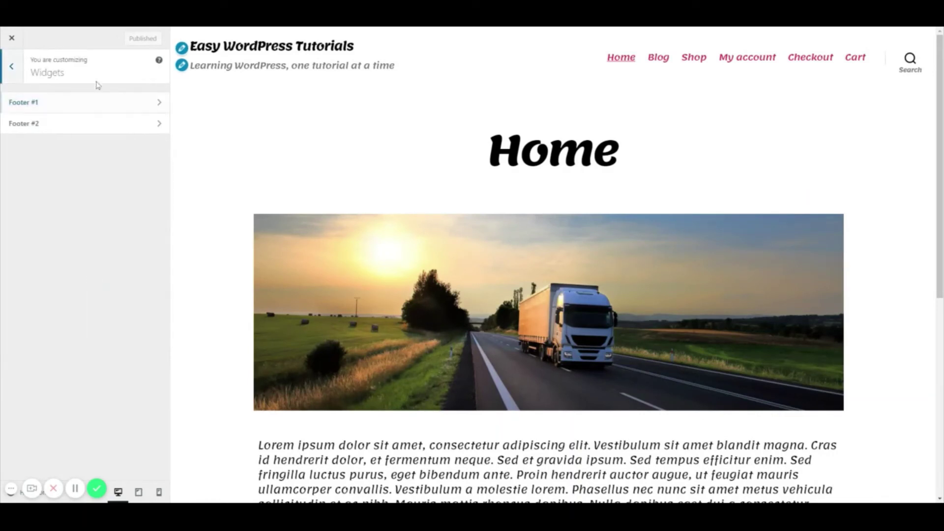
left_click(103, 102)
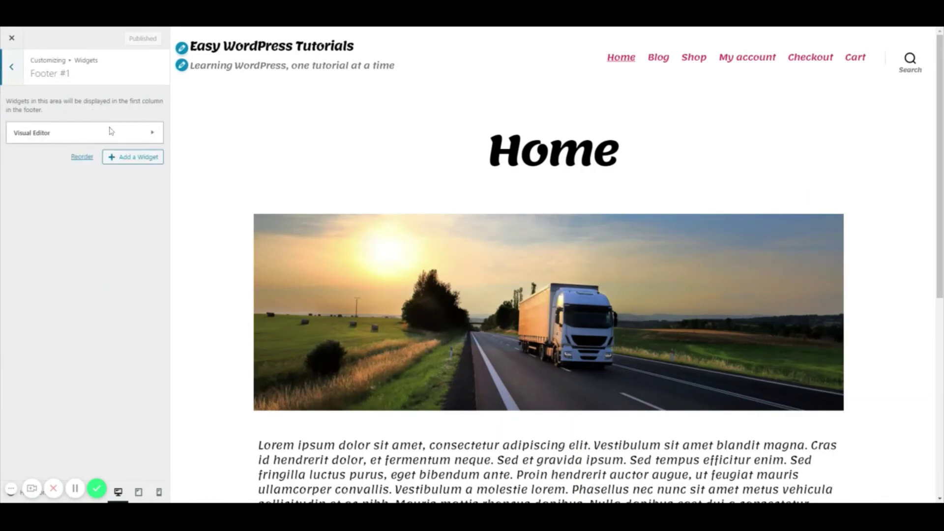
left_click(139, 158)
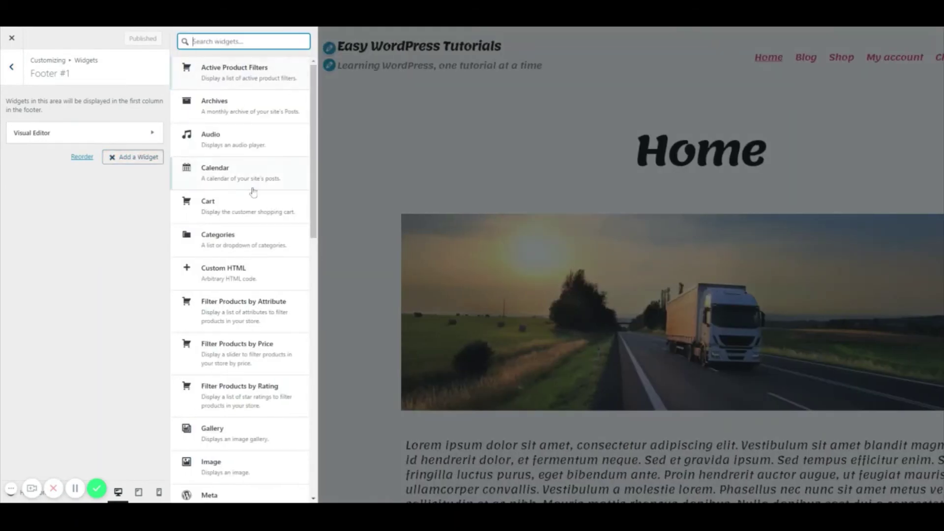
scroll(253, 192, "down", 3)
scroll(253, 191, "down", 5)
scroll(253, 189, "down", 2)
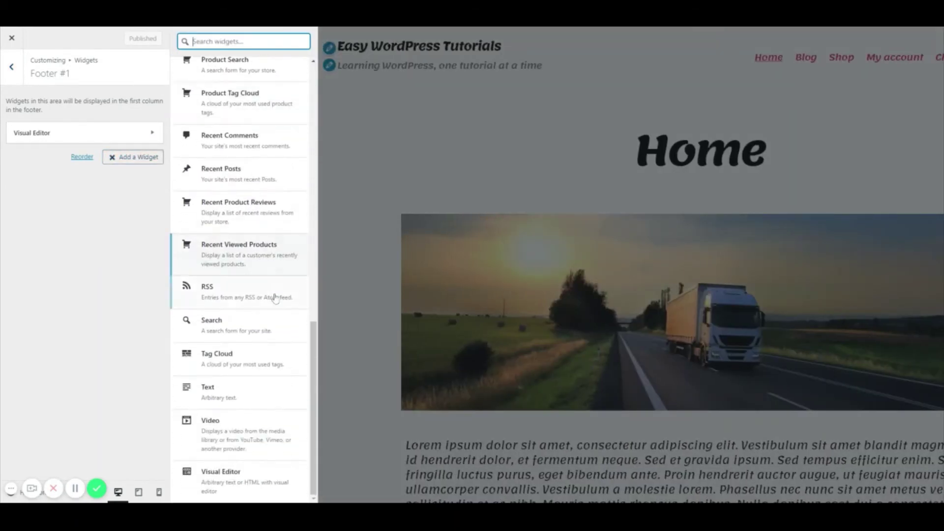
scroll(274, 296, "up", 8)
scroll(276, 298, "up", 3)
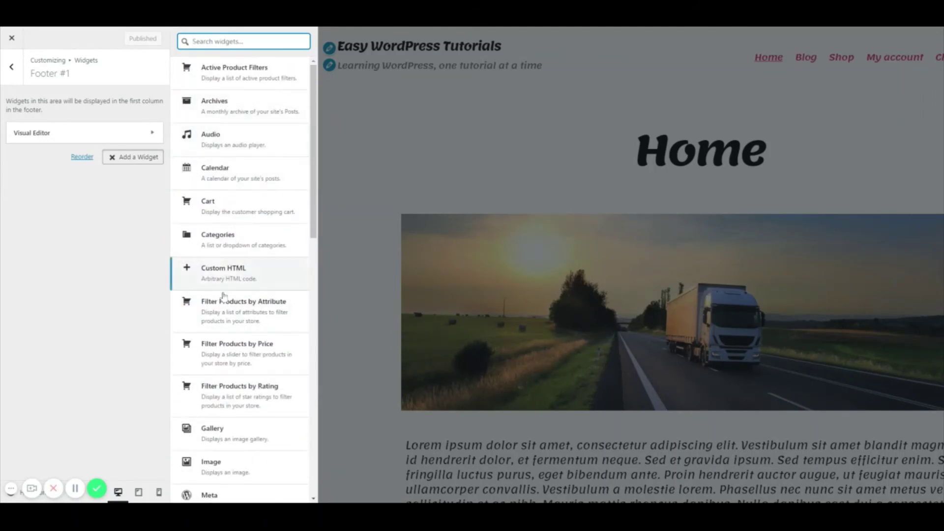
scroll(265, 291, "down", 5)
scroll(262, 294, "up", 5)
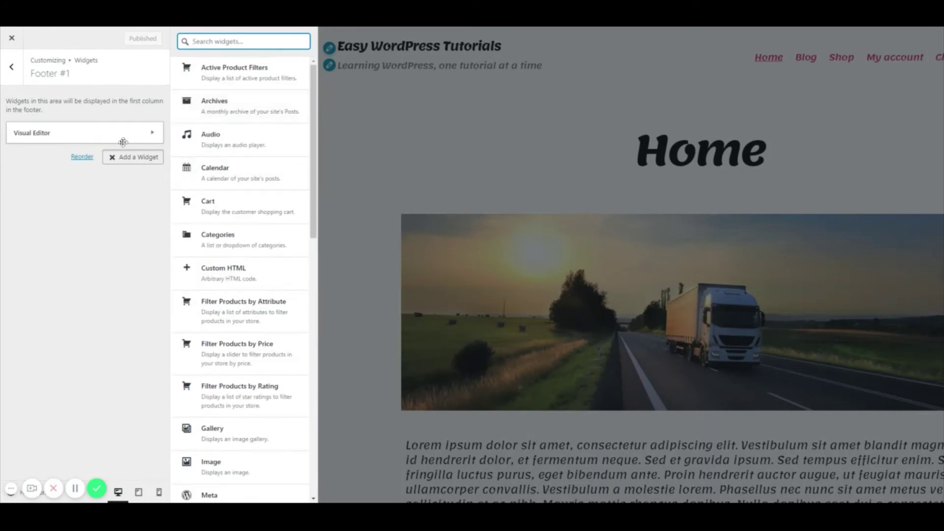
Step: Expand the Footer #1 Visual Editor widget, deselect its logo image, and remove the widget
left_click(153, 137)
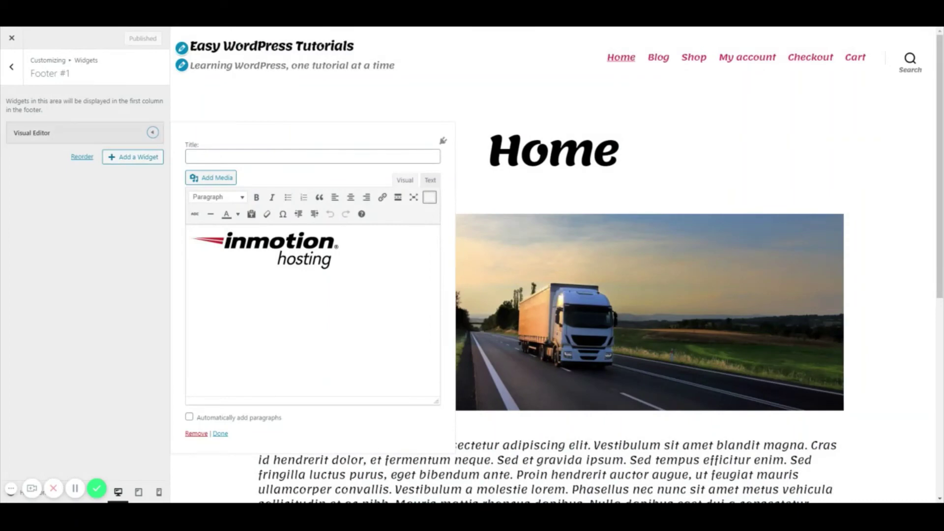
left_click(329, 262)
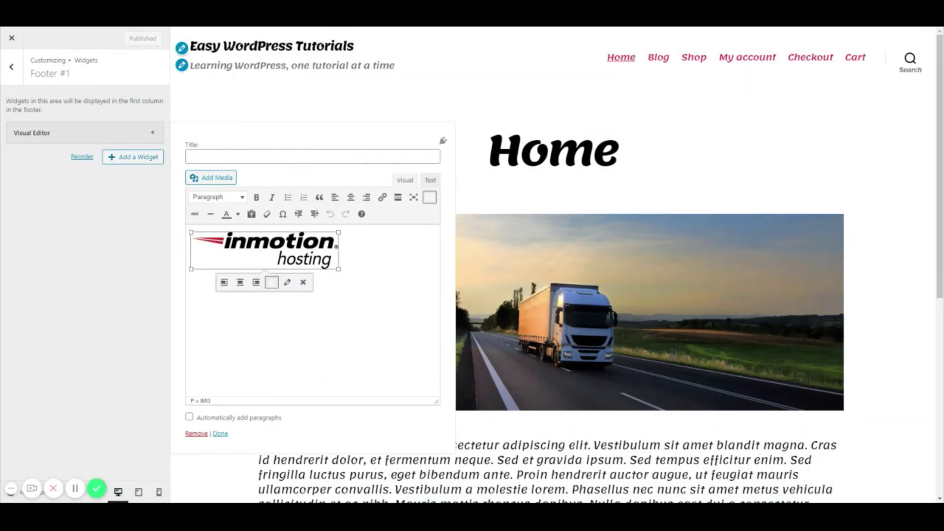
scroll(601, 331, "down", 3)
scroll(601, 332, "down", 2)
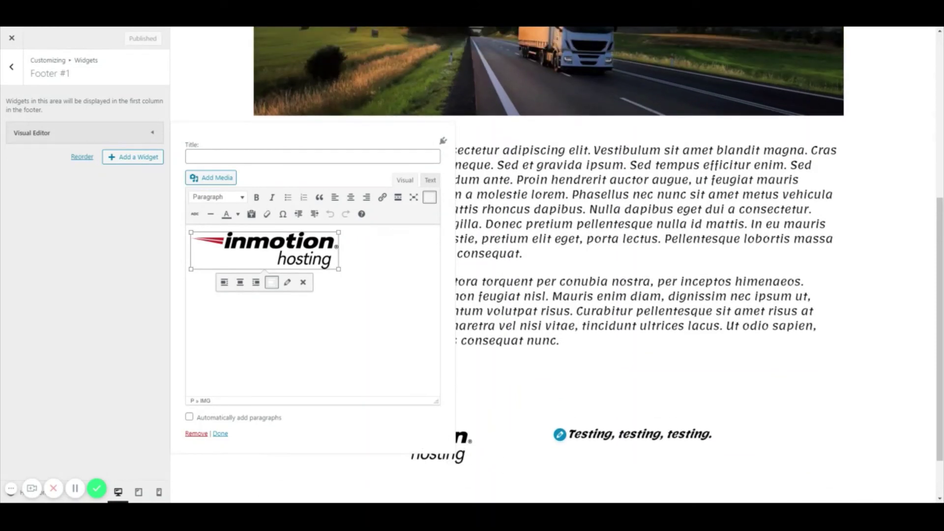
left_click(369, 240)
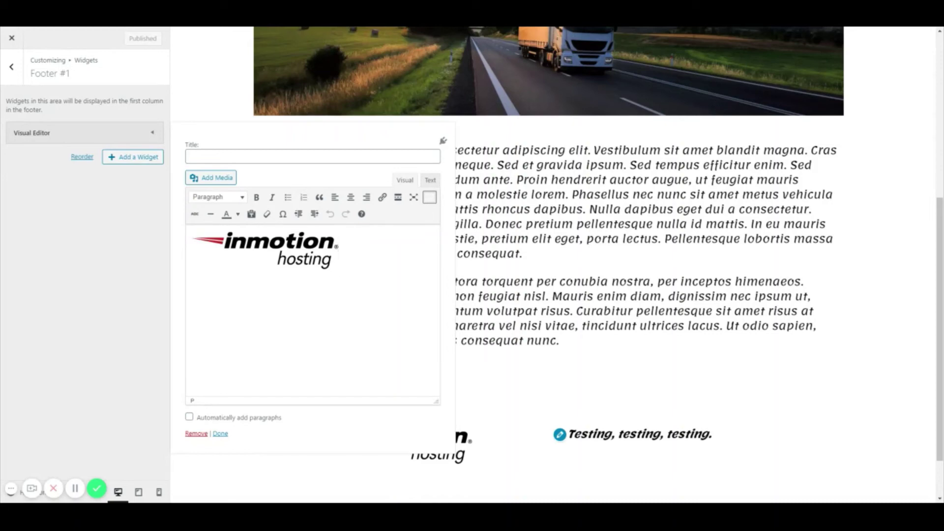
left_click(189, 434)
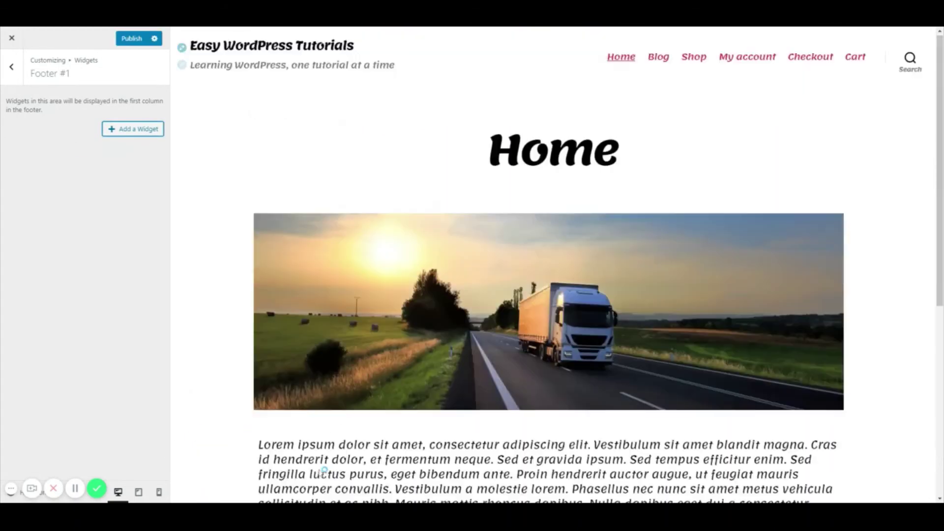
scroll(265, 354, "down", 1)
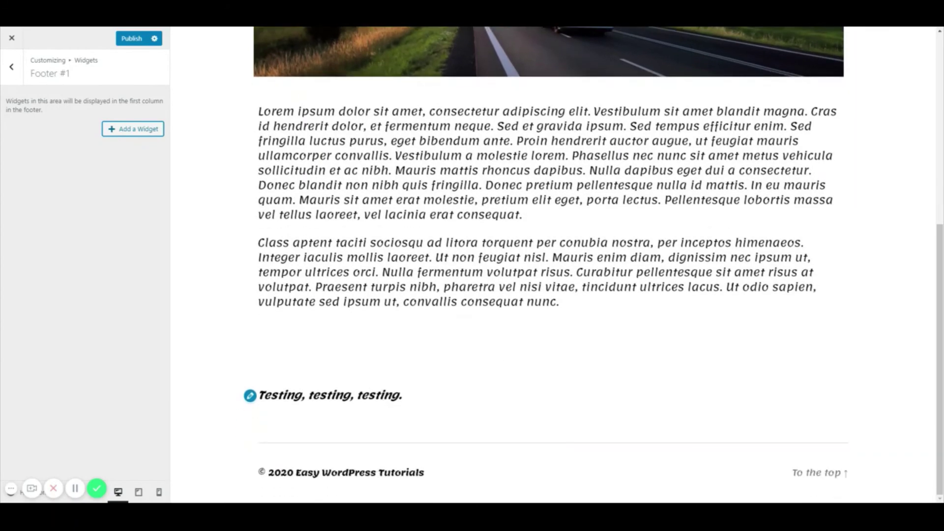
scroll(322, 319, "up", 4)
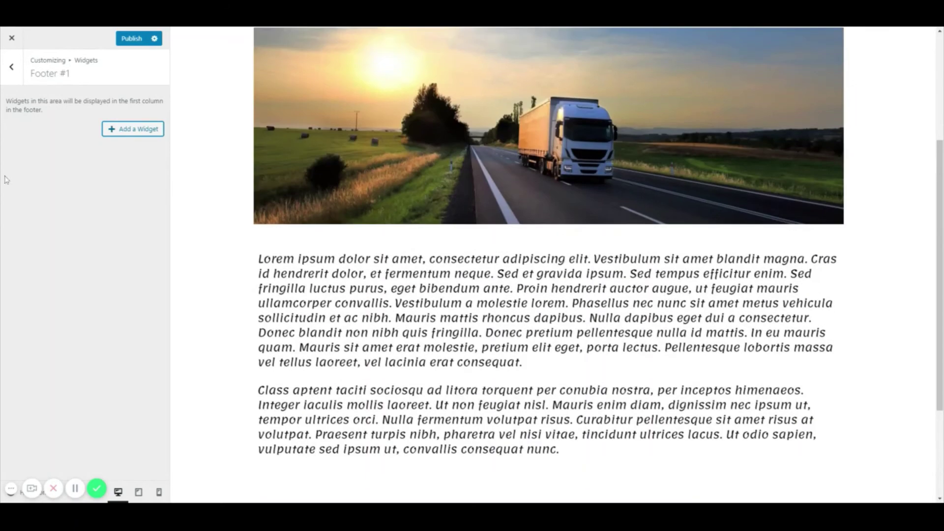
Step: Add an Image widget with the InMotion Hosting logo, Link To None, and publish
left_click(115, 130)
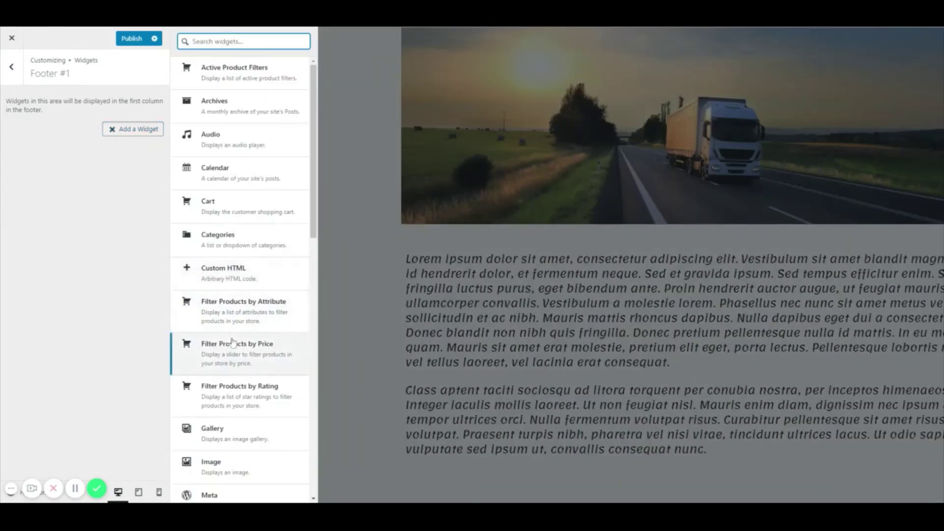
scroll(232, 341, "down", 3)
scroll(232, 342, "up", 3)
scroll(227, 333, "down", 3)
left_click(227, 330)
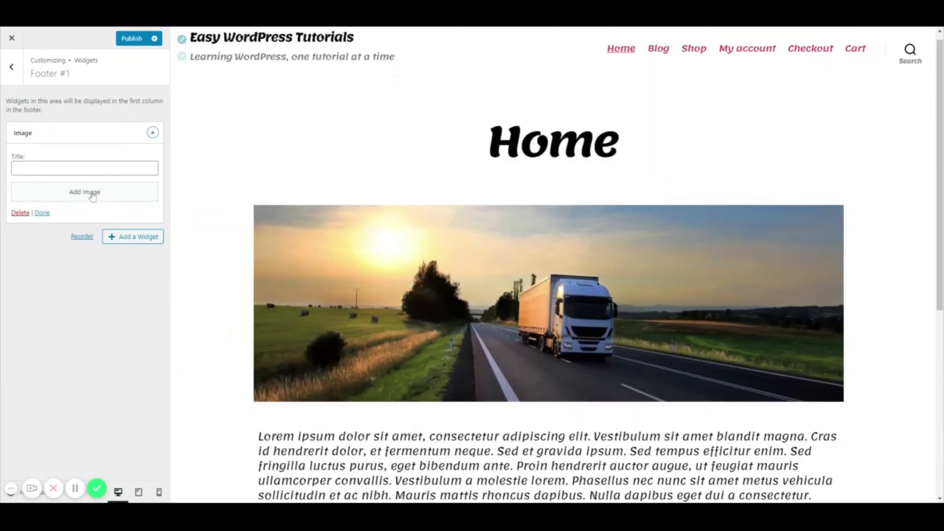
left_click(92, 193)
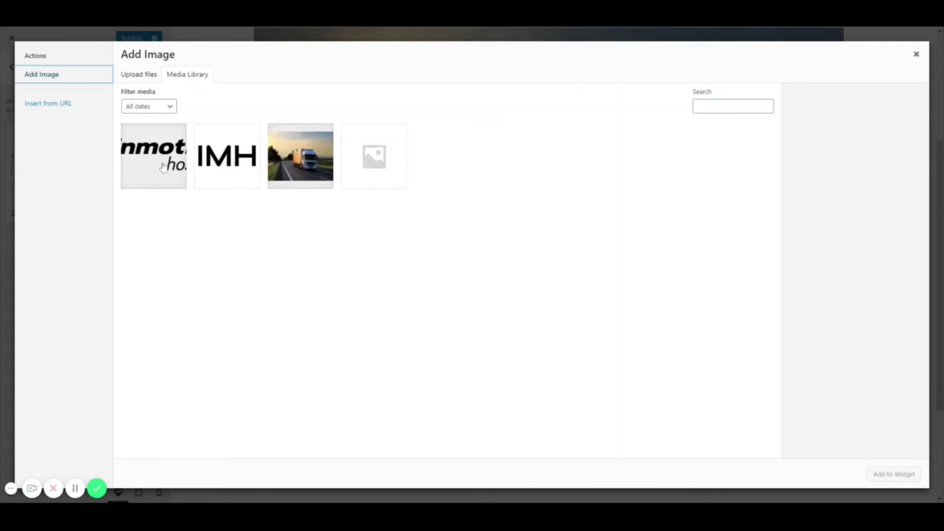
left_click(161, 170)
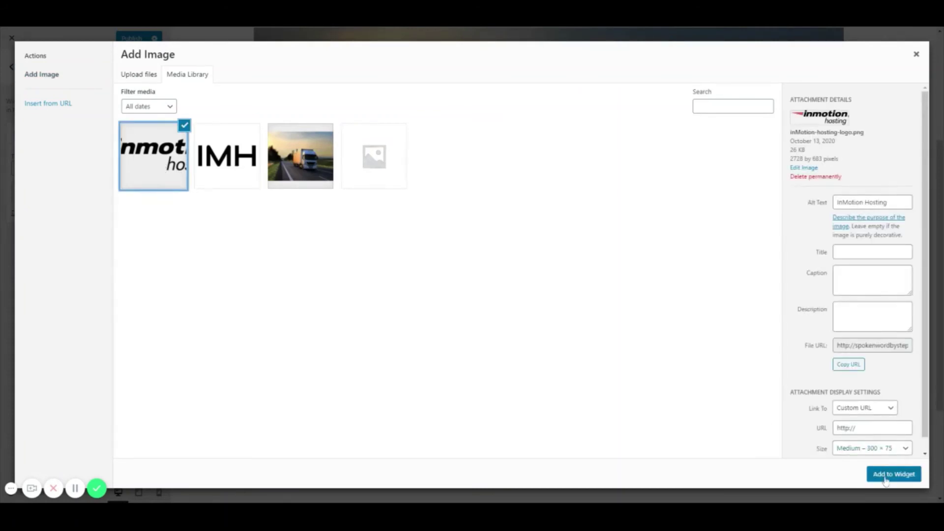
left_click(849, 407)
left_click(869, 419)
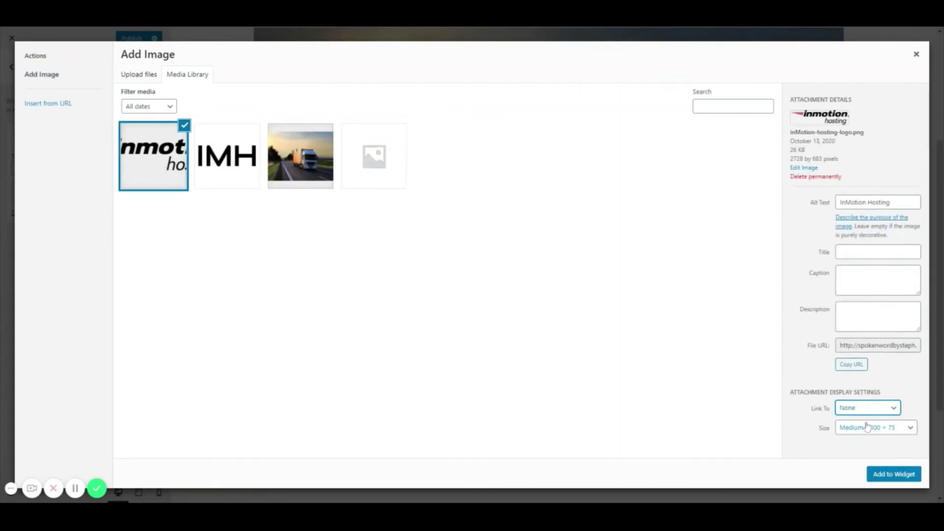
left_click(900, 474)
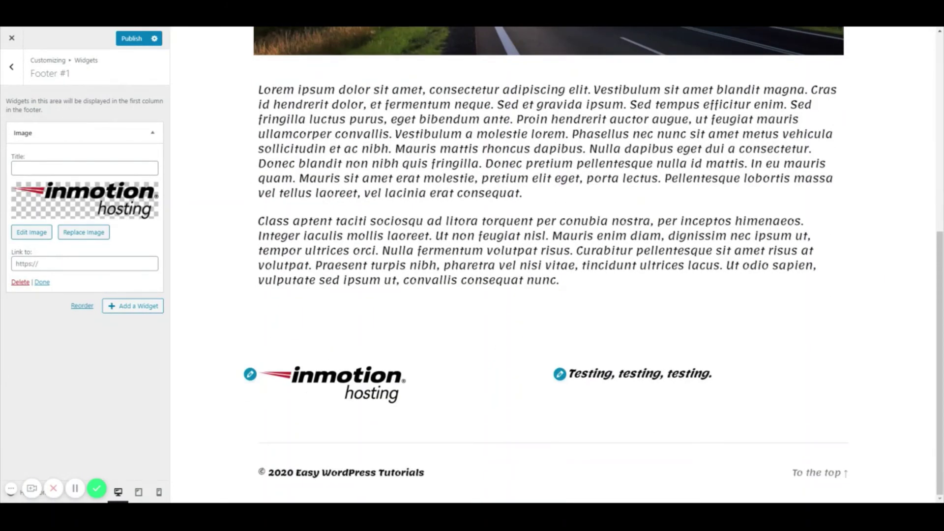
left_click(133, 39)
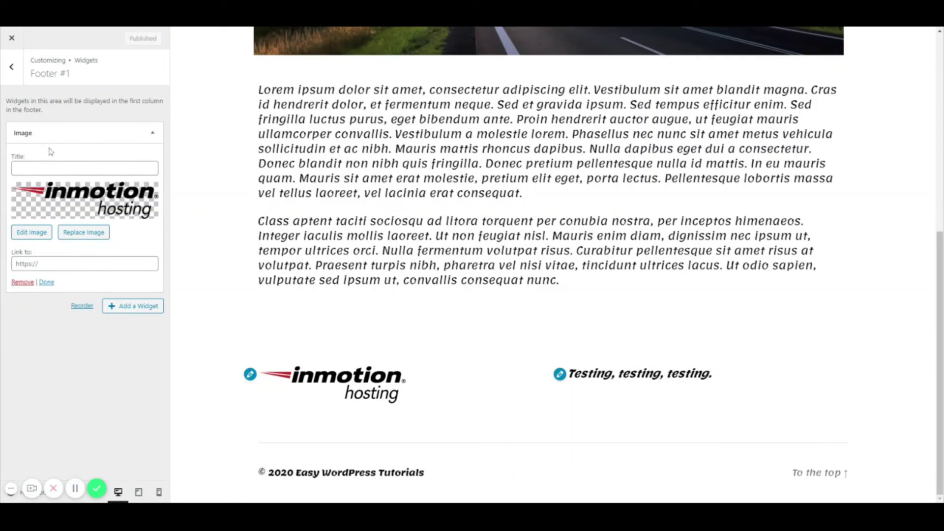
Step: Append 'Adding more text here.' to the Footer #2 Text widget and publish
left_click(15, 79)
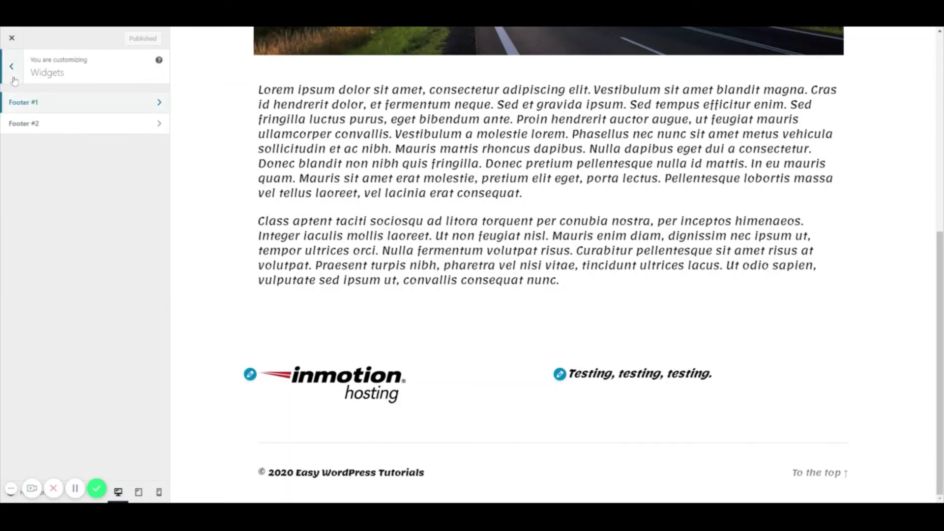
left_click(80, 128)
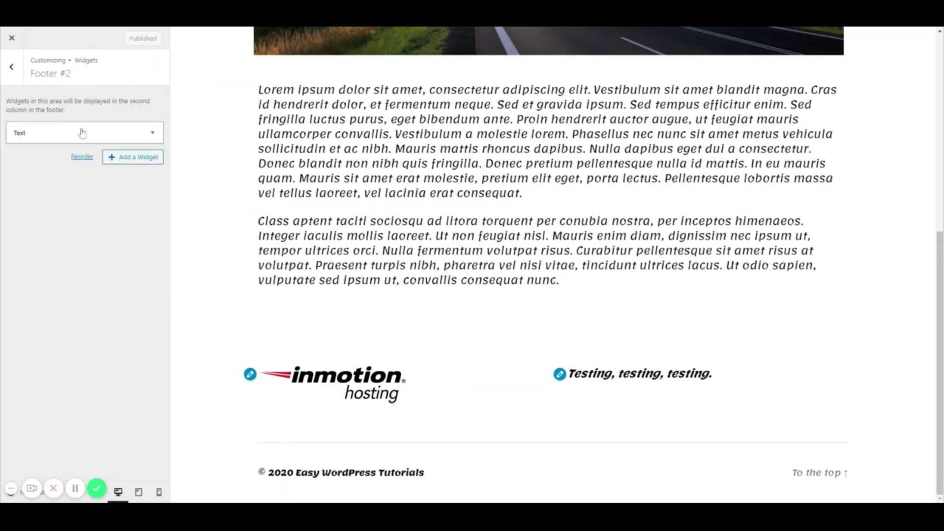
left_click(153, 137)
type("Testing, testing, testing. A")
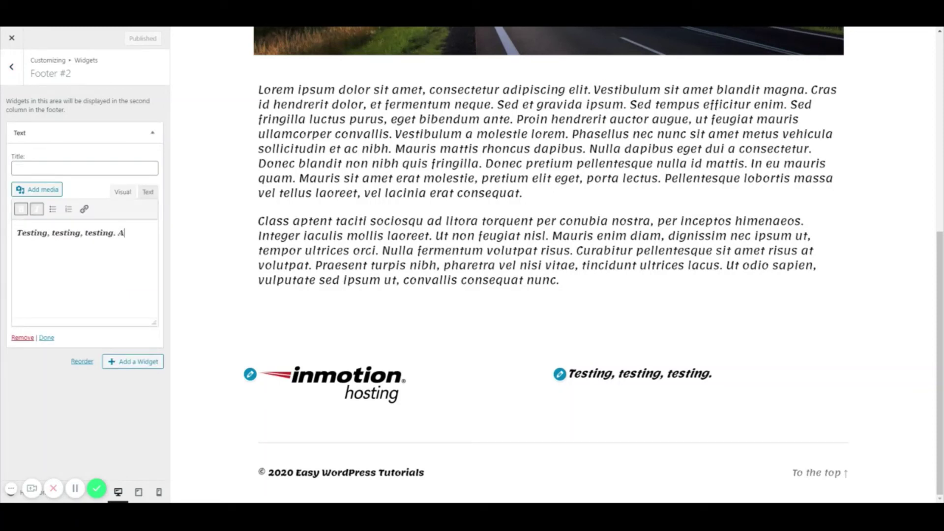
type("dding mor")
type("e")
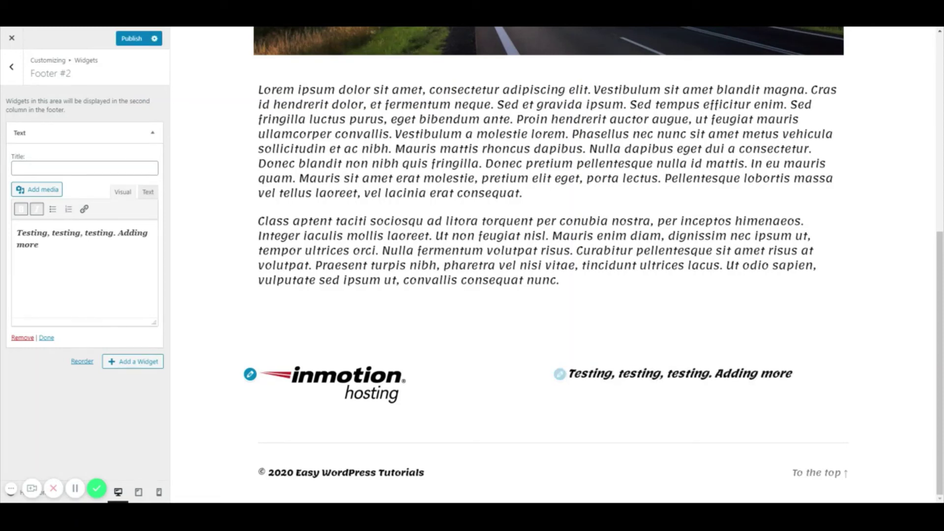
type(" text here.")
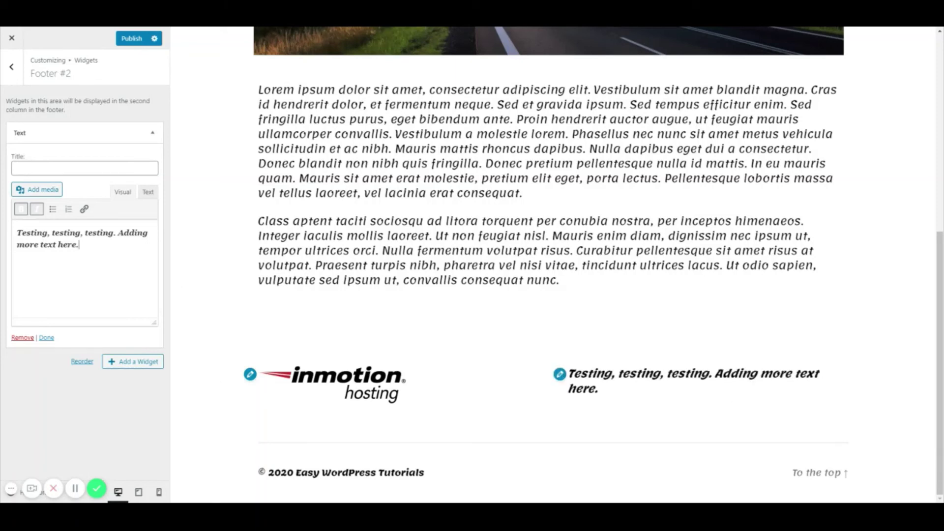
left_click(132, 40)
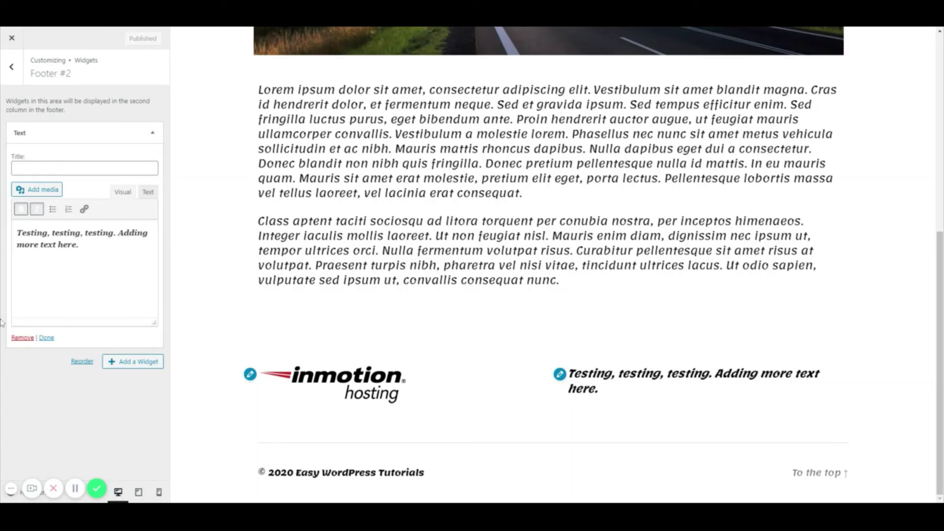
Step: Back out of the footer menus and close the Customizer to reach the Widgets page
left_click(14, 71)
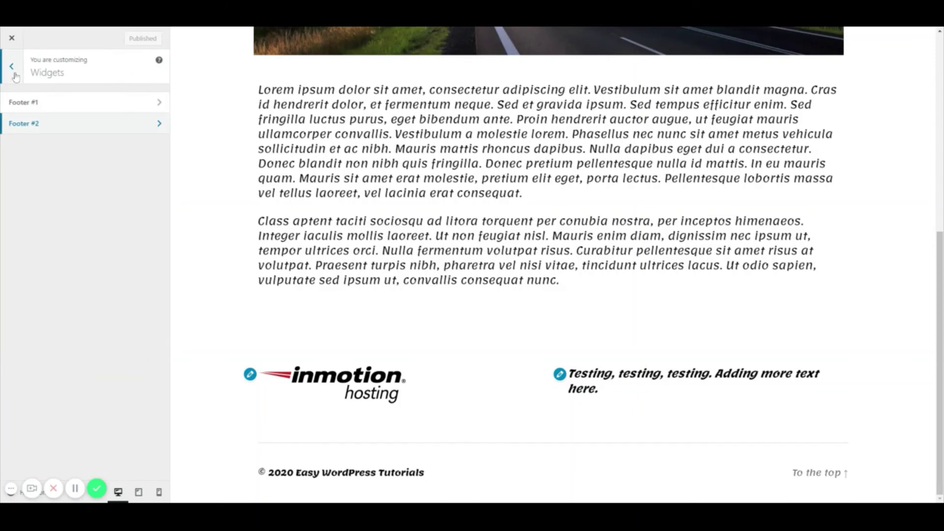
left_click(12, 70)
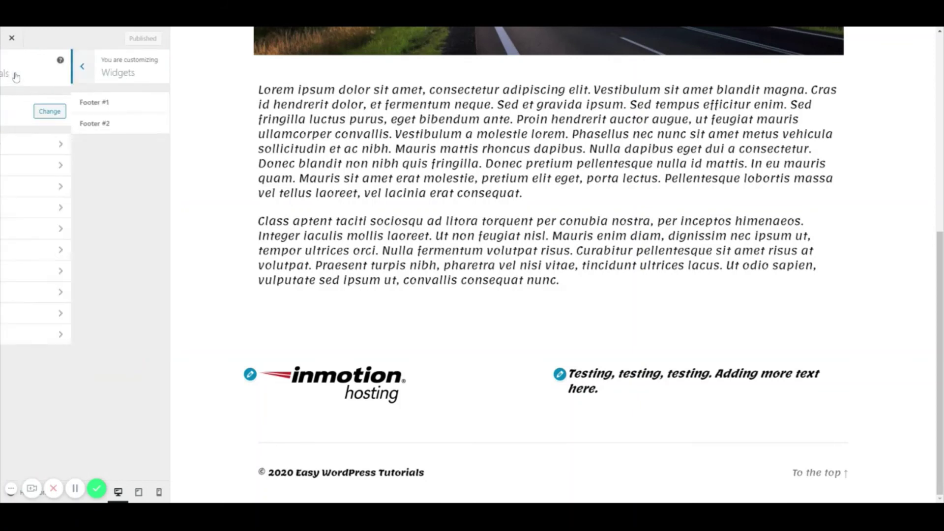
left_click(11, 39)
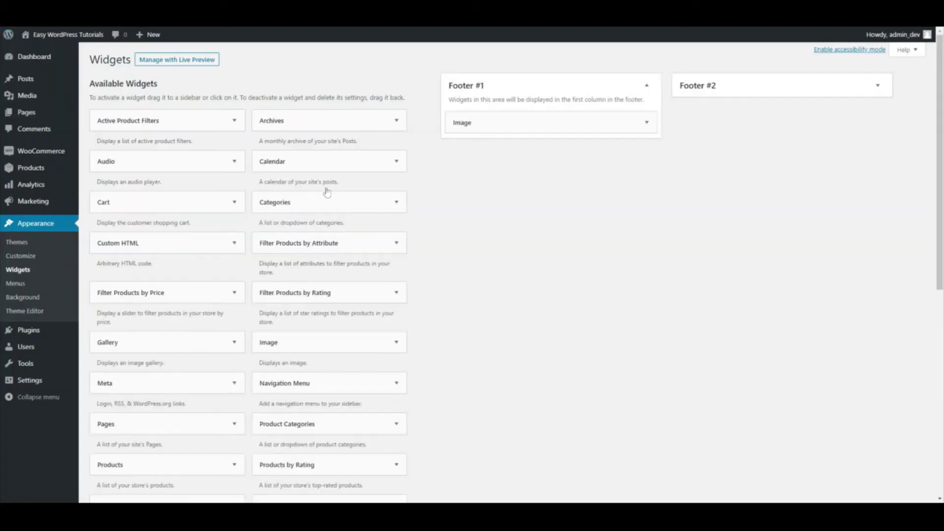